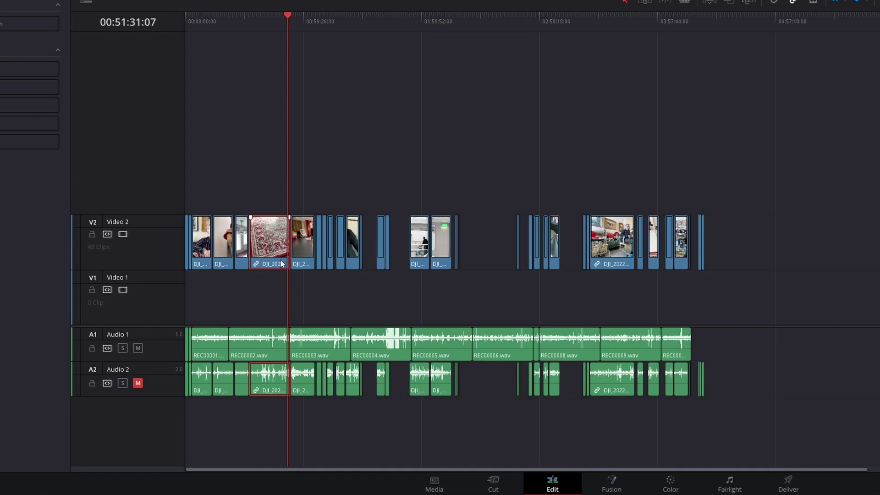
pyautogui.rightClick(280, 243)
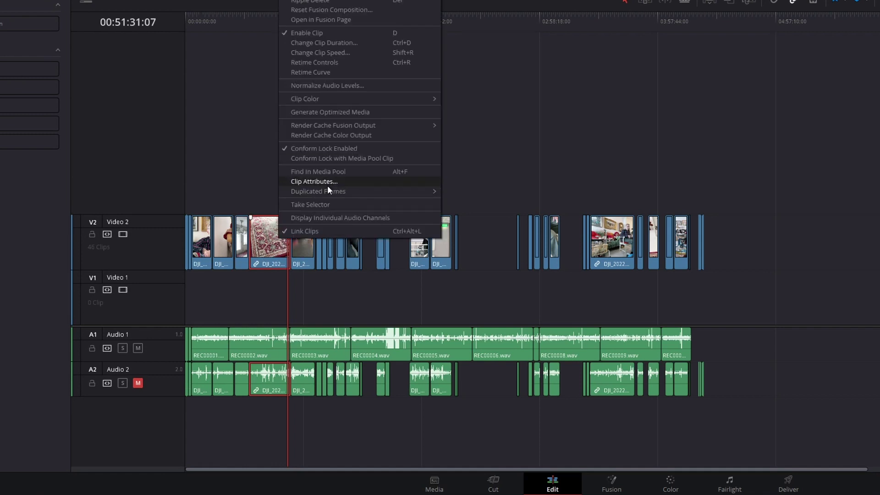
pyautogui.click(341, 181)
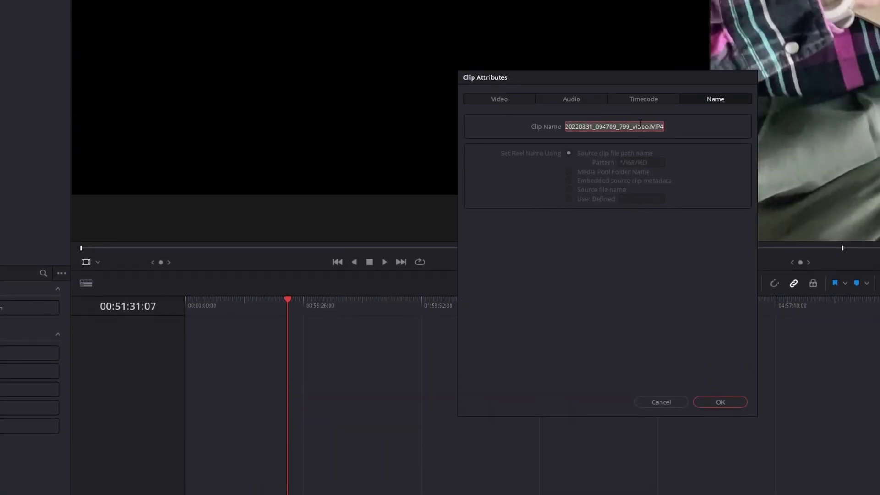
pyautogui.click(609, 126)
pyautogui.click(681, 406)
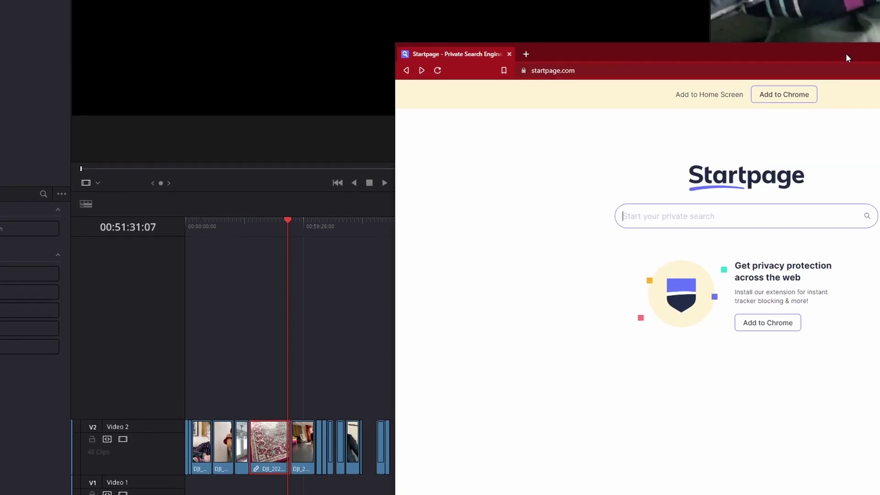
# - Search Startpage for 'whisper github' and open the openai/whisper repository
pyautogui.moveTo(845, 53); pyautogui.dragTo(620, 18)
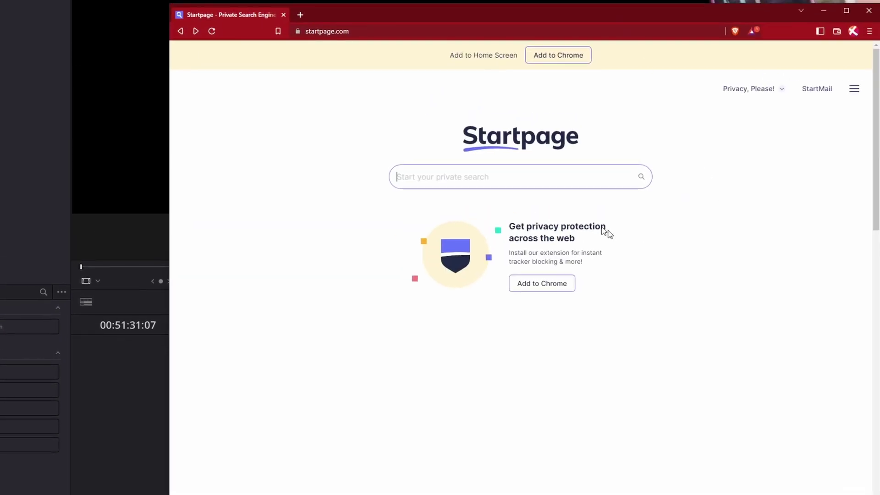
pyautogui.click(502, 180)
pyautogui.write('whisper git')
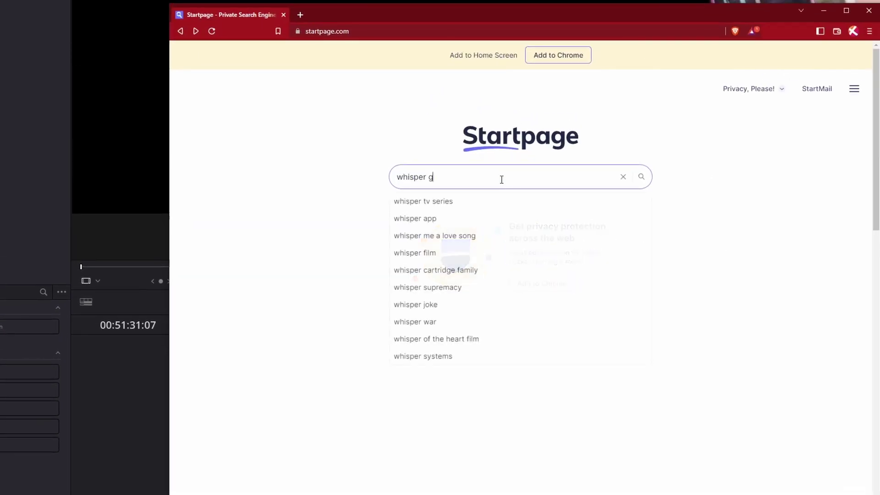
pyautogui.write('hub')
pyautogui.press('Return')
pyautogui.click(262, 160)
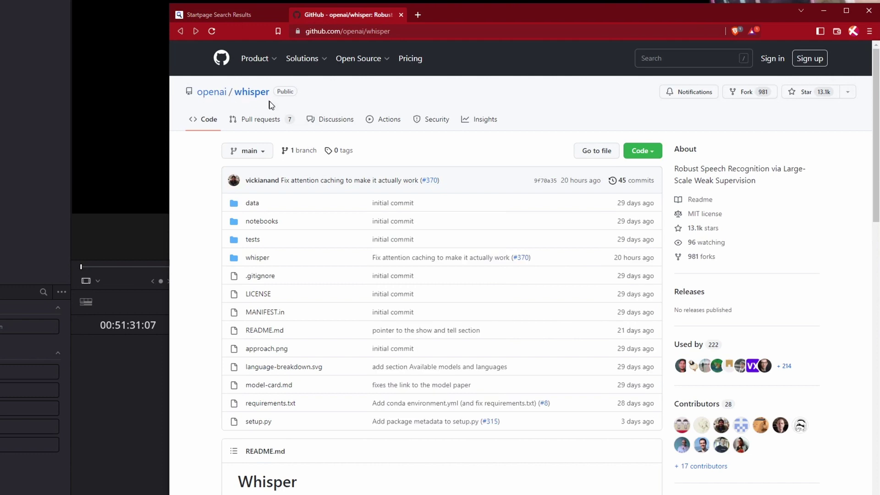
# - Scroll down to the repository's Setup instructions, then minimize the browser
pyautogui.scroll(-15, 339, 399)
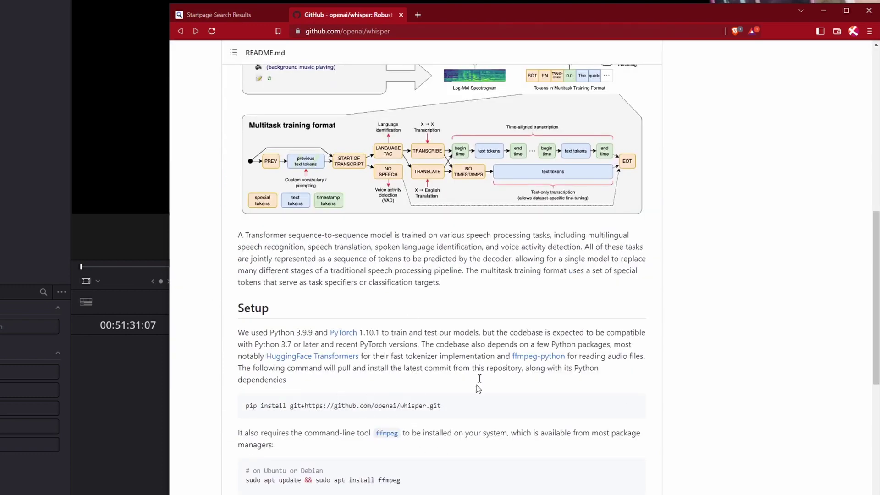
pyautogui.scroll(-2, 509, 394)
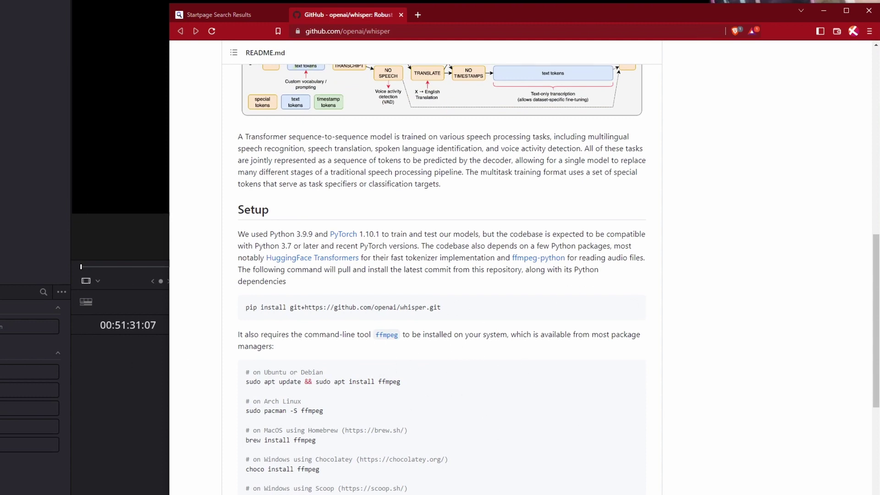
pyautogui.click(821, 12)
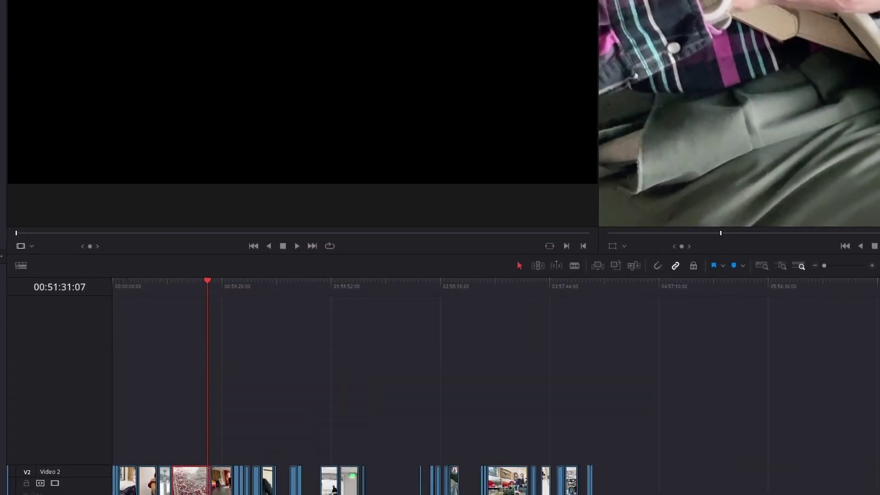
# - Launch Command Prompt in L:\OMVT by entering cmd in Explorer's address bar
pyautogui.hotkey('alt', 'Tab')
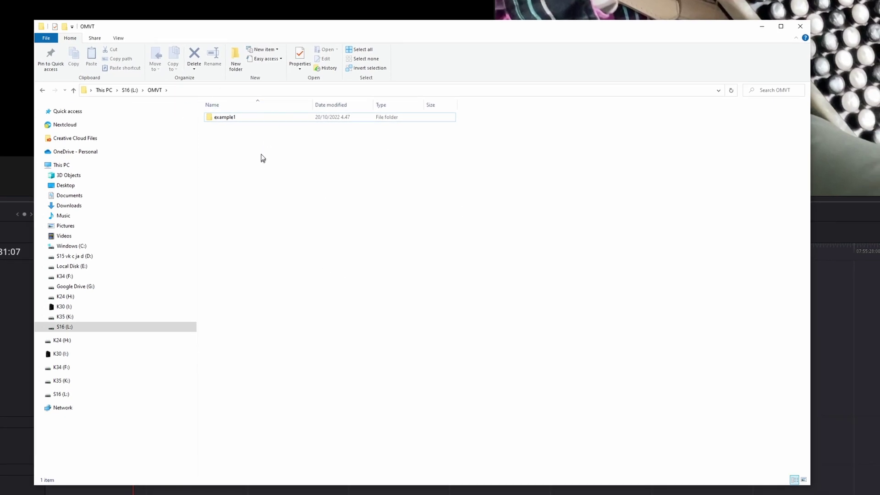
pyautogui.click(223, 91)
pyautogui.write('cmd')
pyautogui.press('Return')
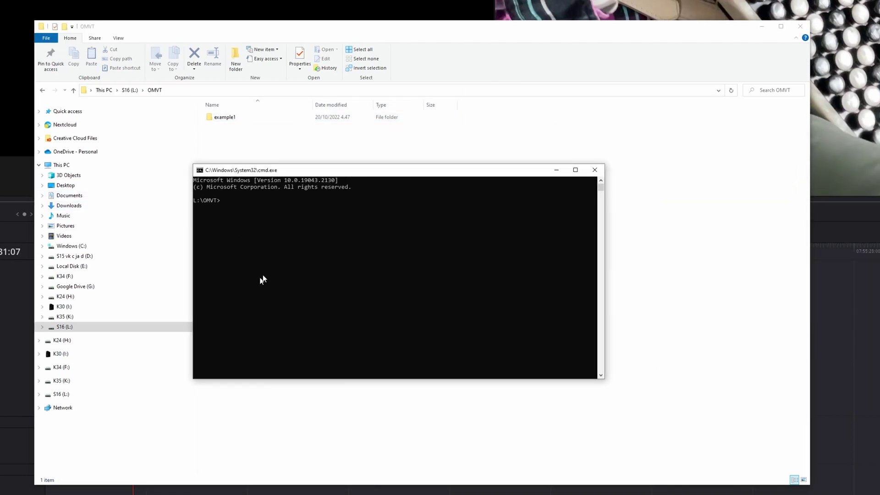
pyautogui.click(299, 179)
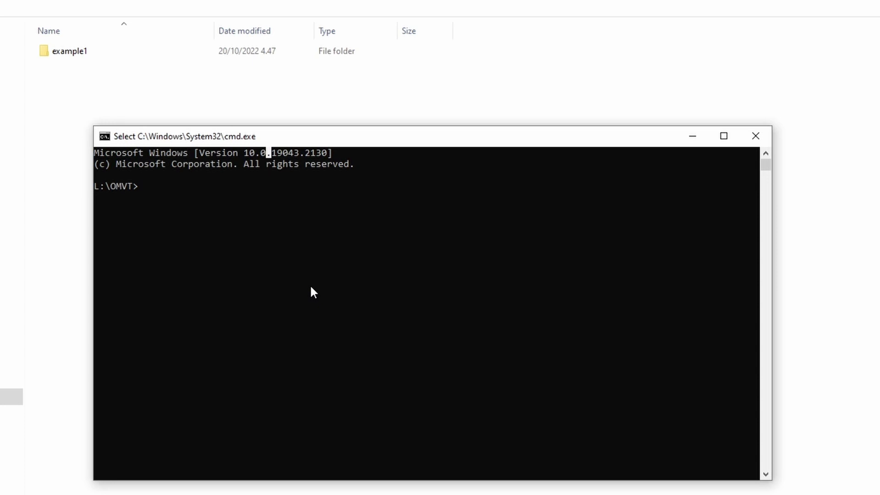
# - Run 'virtualenv whisperEnv' and open the new whisperEnv folder to check its contents
pyautogui.write('virtual')
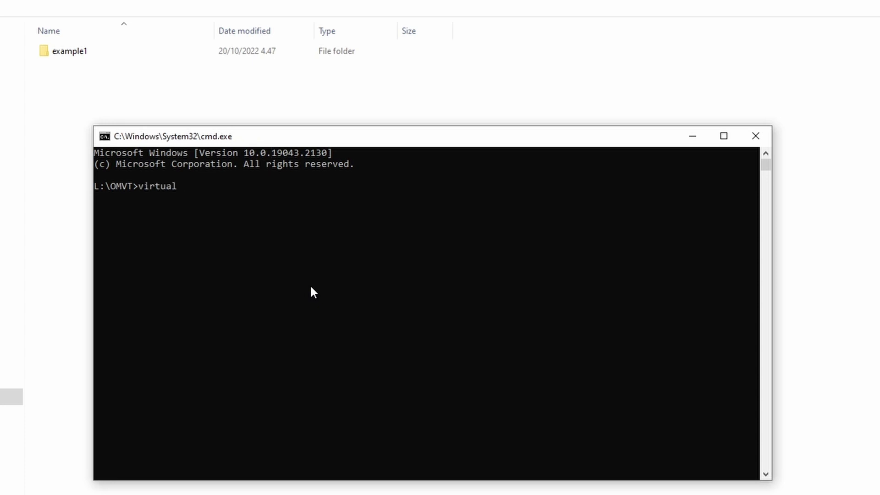
pyautogui.write('env')
pyautogui.write('whisperEnv')
pyautogui.press('Return')
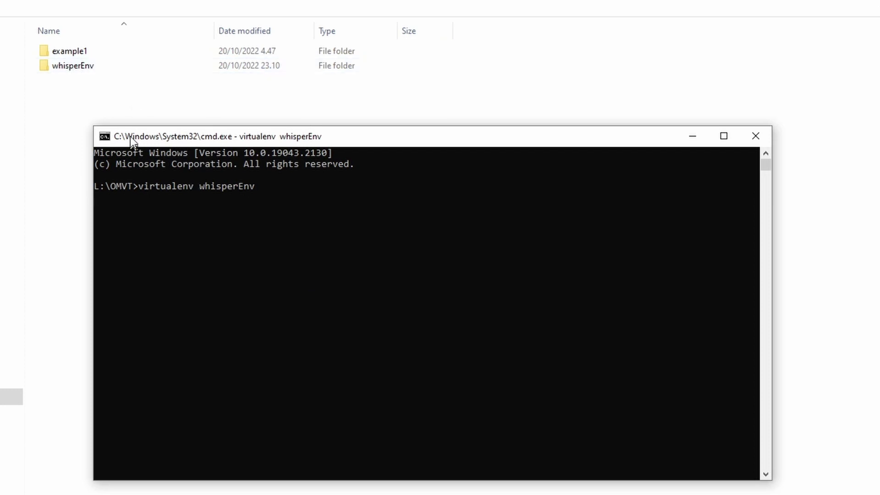
pyautogui.click(68, 65)
pyautogui.doubleClick(68, 65)
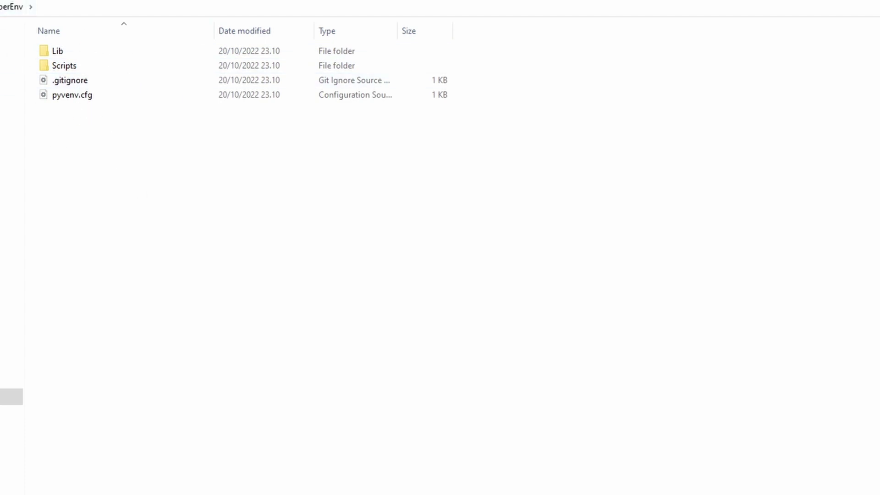
# - Activate the environment by running whisperEnv\Scripts\activate in Command Prompt
pyautogui.hotkey('alt', 'Left')
pyautogui.hotkey('alt', 'Tab')
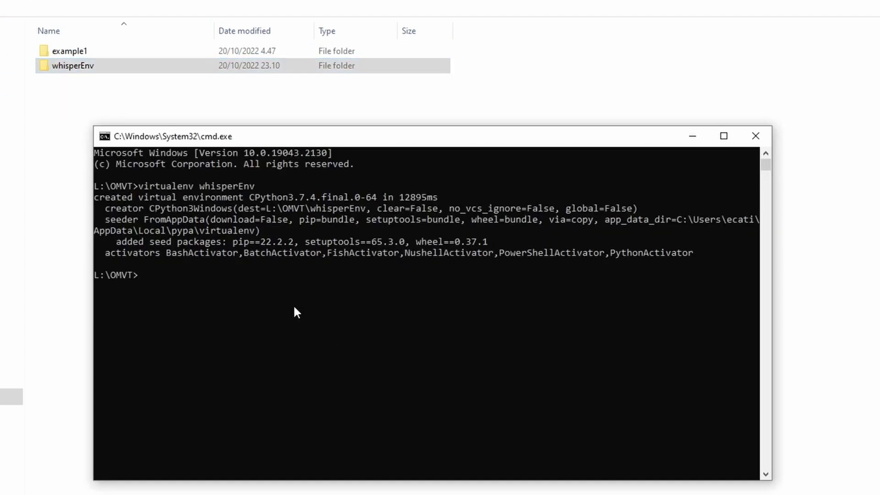
pyautogui.press('Up')
pyautogui.press('BackSpace')
pyautogui.press('BackSpace')
pyautogui.press('BackSpace')
pyautogui.press('BackSpace')
pyautogui.press('BackSpace')
pyautogui.press('BackSpace')
pyautogui.press('BackSpace')
pyautogui.press('BackSpace')
pyautogui.press('BackSpace')
pyautogui.press('BackSpace')
pyautogui.press('BackSpace')
pyautogui.press('BackSpace')
pyautogui.press('BackSpace')
pyautogui.press('BackSpace')
pyautogui.press('BackSpace')
pyautogui.press('BackSpace')
pyautogui.press('BackSpace')
pyautogui.press('BackSpace')
pyautogui.press('BackSpace')
pyautogui.press('BackSpace')
pyautogui.write('whi')
pyautogui.press('Tab')
pyautogui.write('/')
pyautogui.press('BackSpace')
pyautogui.write('\\Scripts\\acti')
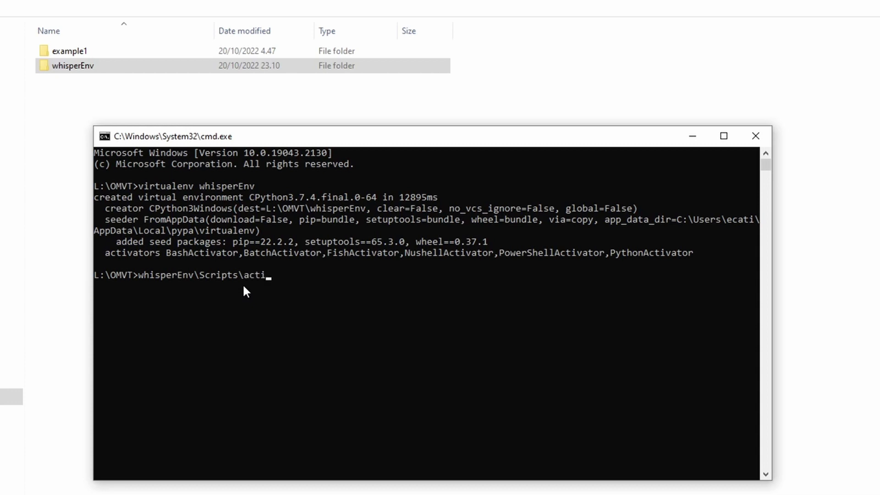
pyautogui.write('vate')
pyautogui.press('Return')
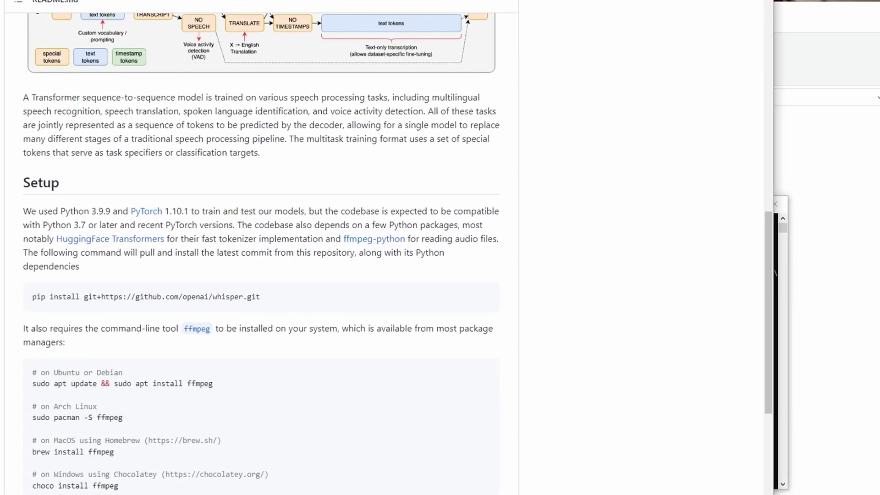
# - Copy the pip install command from whisper's README and run it in the activated prompt
pyautogui.tripleClick(176, 296)
pyautogui.hotkey('ctrl', 'c')
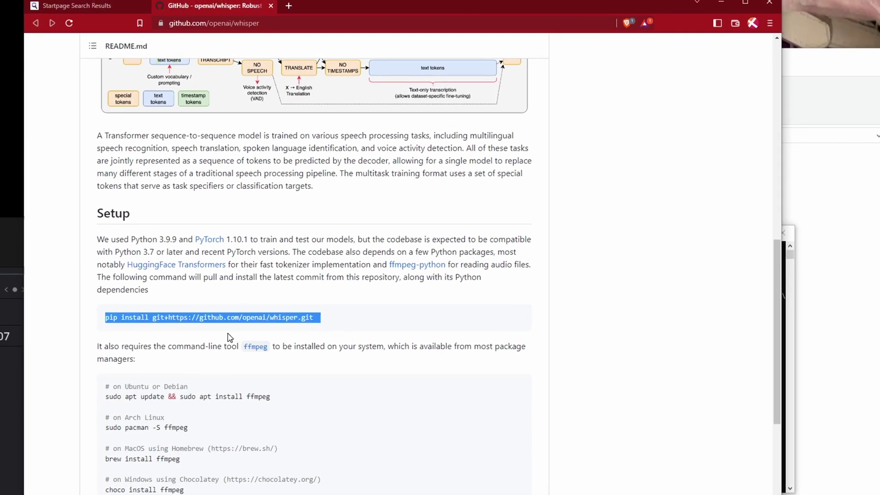
pyautogui.hotkey('alt', 'Tab')
pyautogui.hotkey('ctrl', 'v')
pyautogui.press('Return')
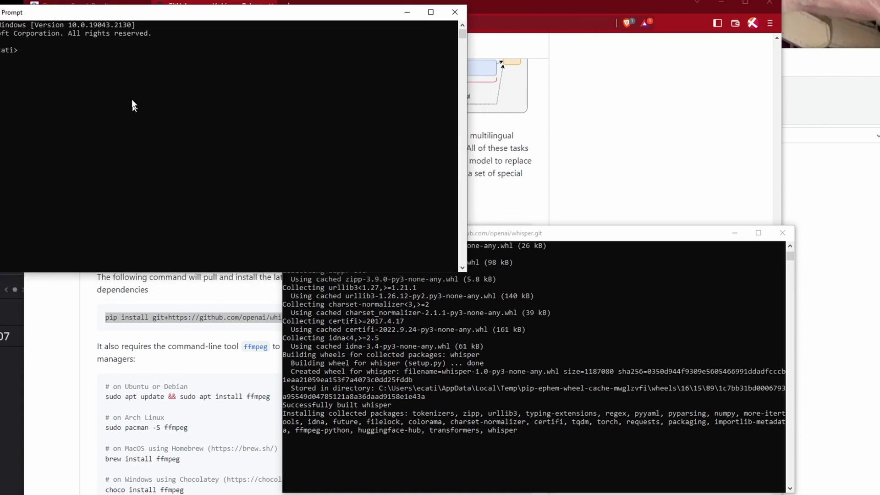
# - Run nvidia-smi in the second console and read the GPU table showing CUDA 11.6
pyautogui.moveTo(99, 17); pyautogui.dragTo(394, 335)
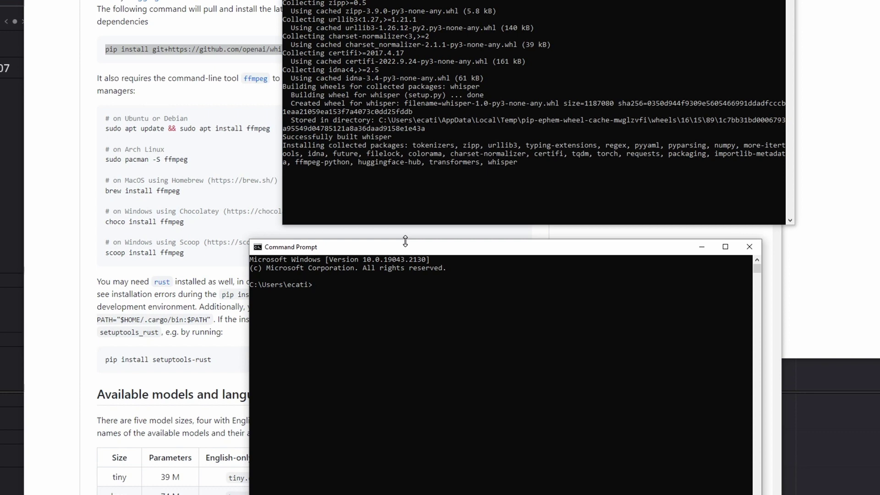
pyautogui.write('nvidia-smi')
pyautogui.press('Return')
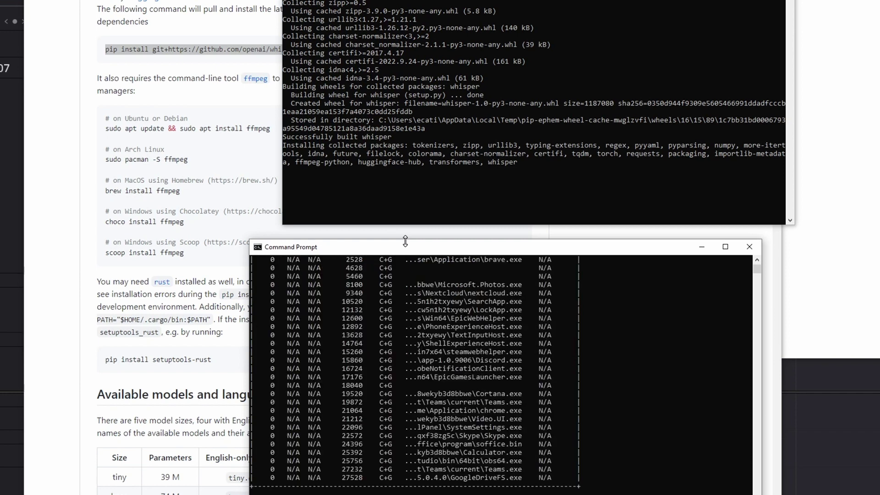
pyautogui.scroll(10, 672, 432)
pyautogui.scroll(2, 429, 347)
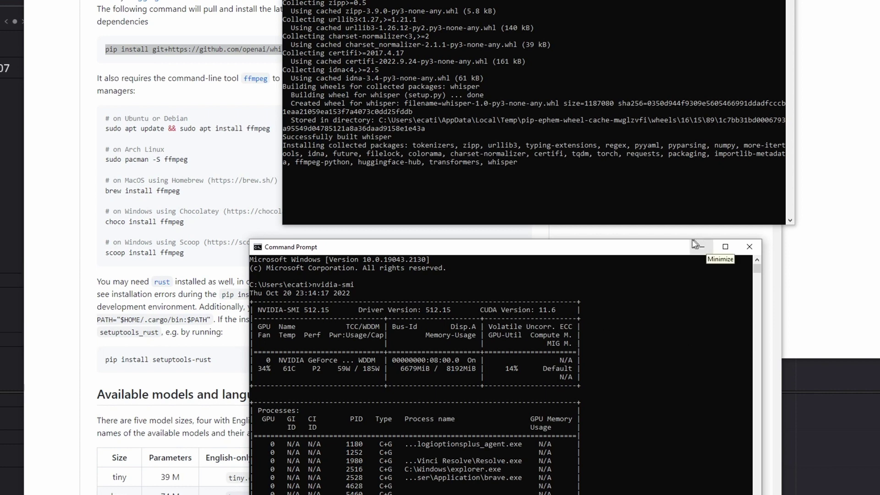
# - Close the second console and return to the main prompt after whisper-1.0 finishes installing
pyautogui.click(754, 247)
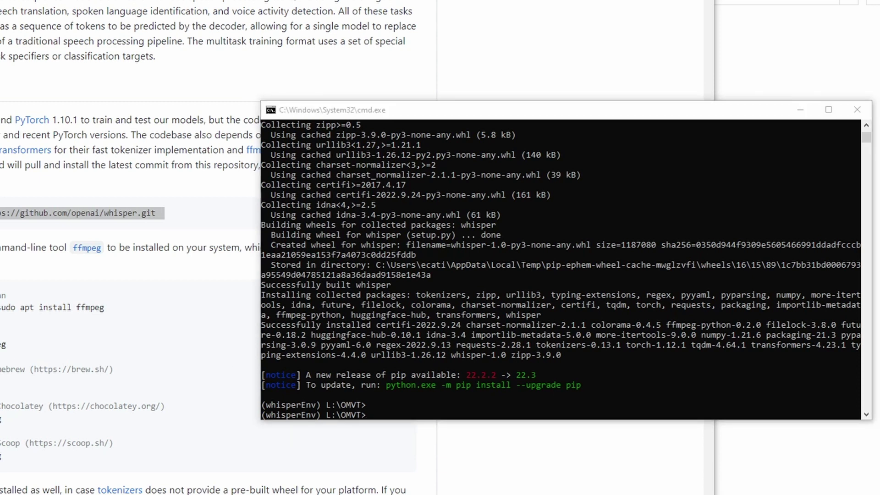
pyautogui.click(460, 415)
pyautogui.click(412, 412)
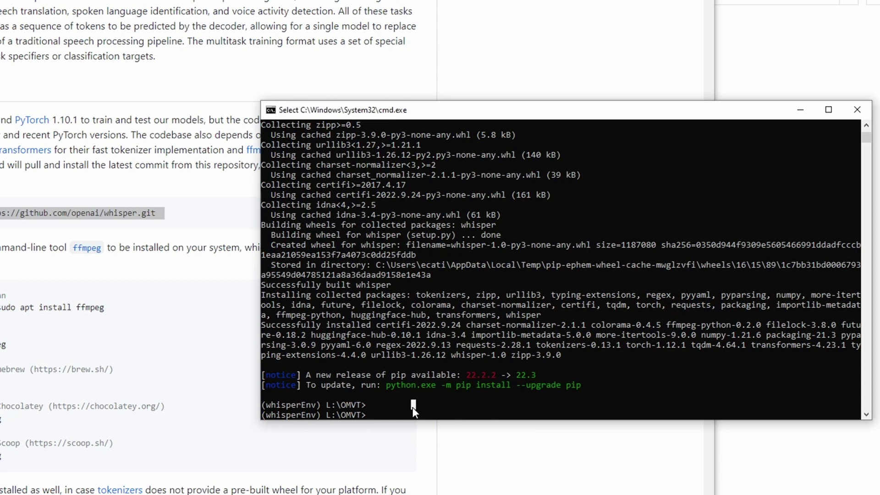
pyautogui.click(366, 416)
pyautogui.press('Escape')
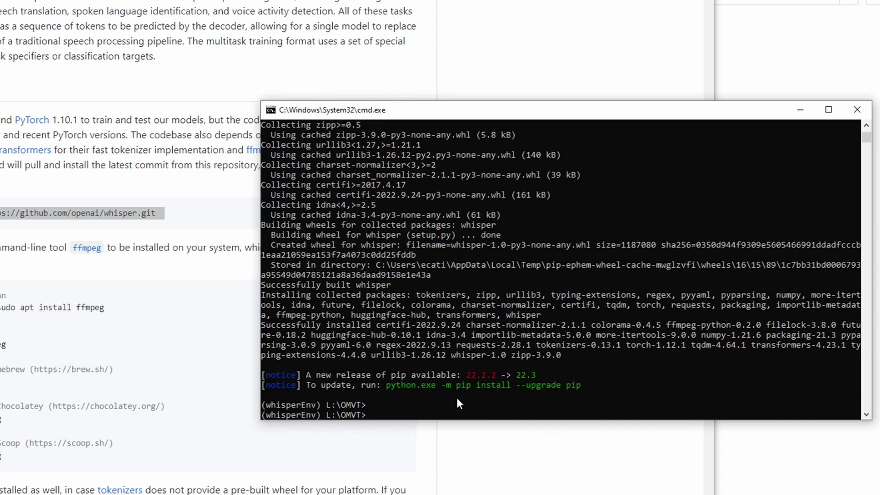
# - Paste and run pip3 install torch==1.10.0+cu113 with matching torchvision and torchaudio
pyautogui.rightClick(456, 397)
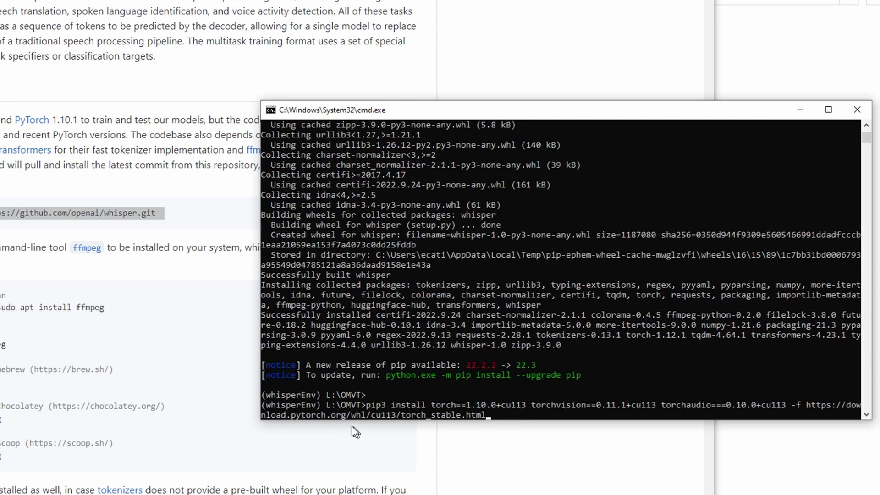
pyautogui.press('Return')
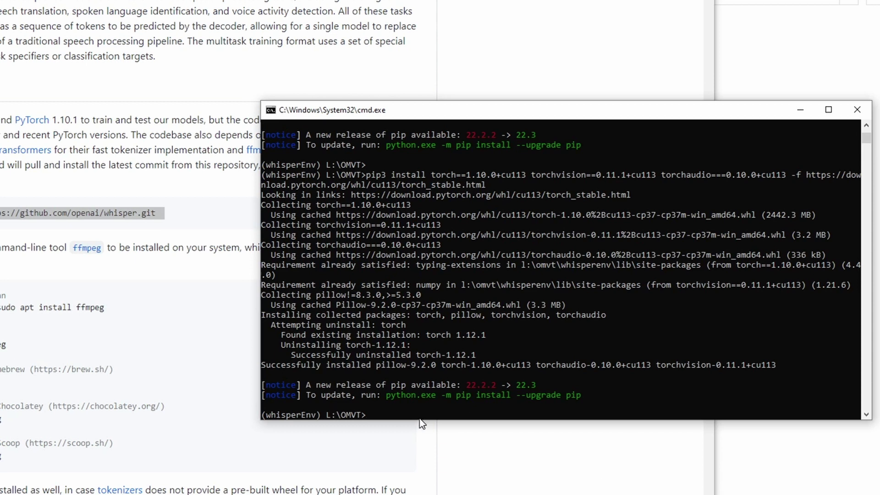
# - Run 'whisper --help' and scroll through the options down to the --language list
pyautogui.click(418, 415)
pyautogui.press('Escape')
pyautogui.write('whisper --help')
pyautogui.press('Return')
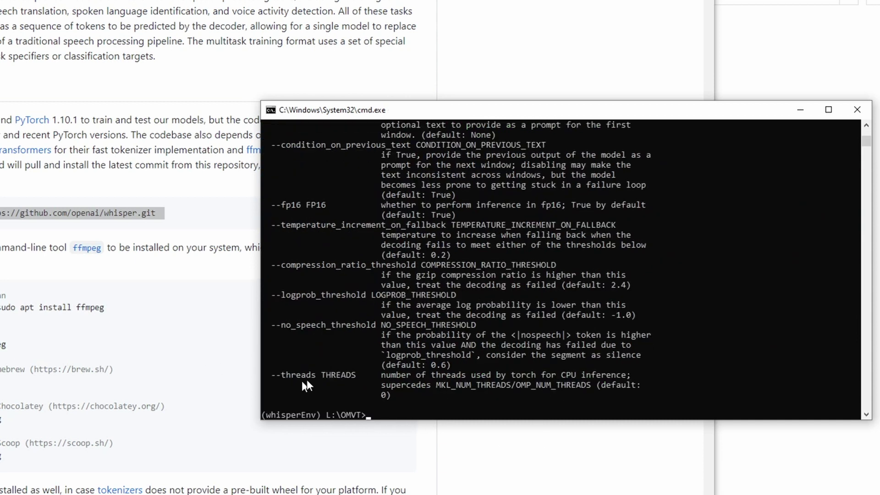
pyautogui.scroll(12, 429, 287)
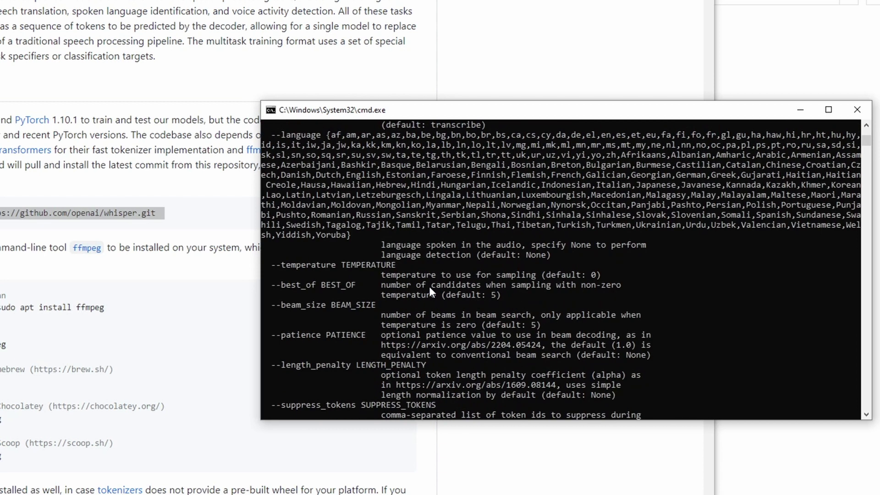
pyautogui.scroll(-12, 428, 286)
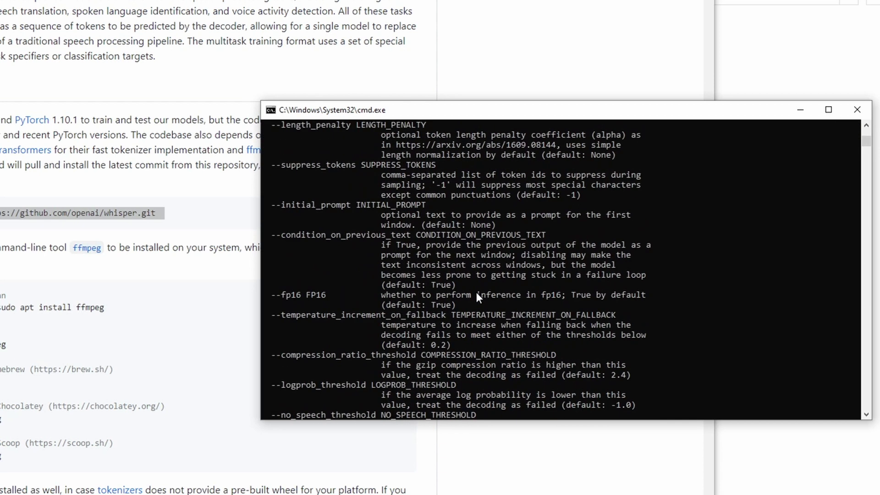
pyautogui.scroll(-3, 476, 292)
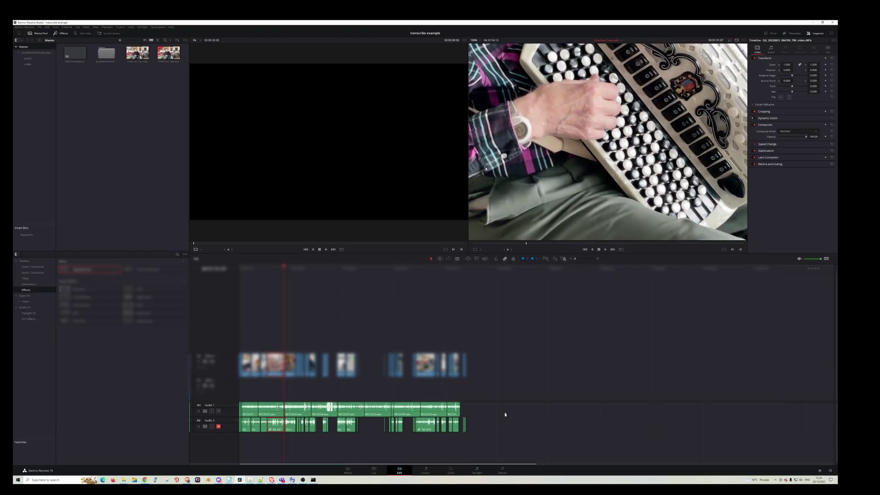
# - On the Deliver page, set the audio format to Wave and add the job to the render queue
pyautogui.click(502, 470)
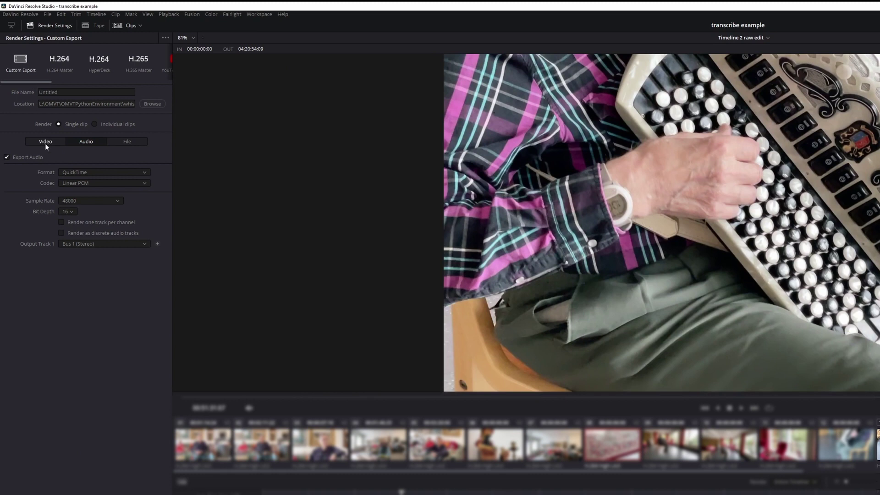
pyautogui.click(44, 142)
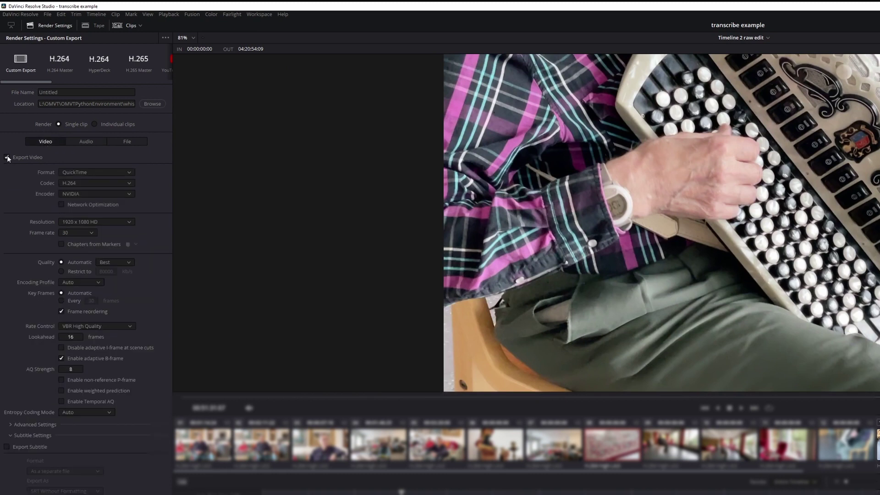
pyautogui.click(81, 141)
pyautogui.click(82, 171)
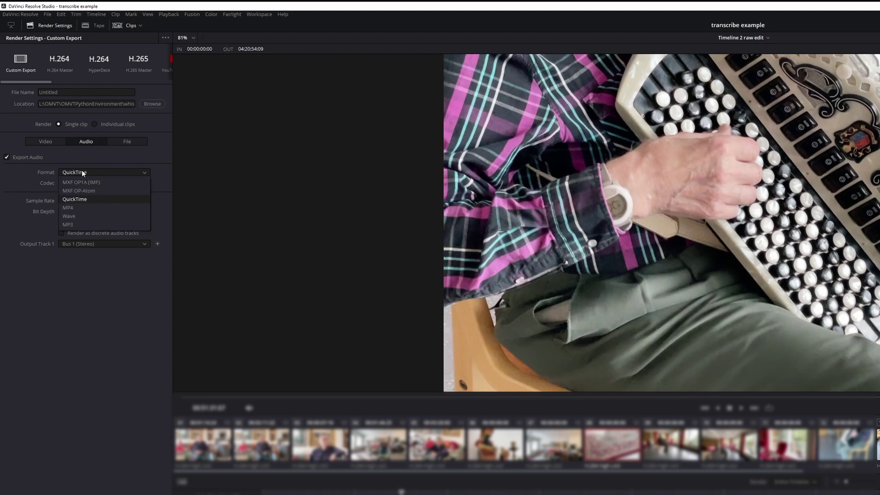
pyautogui.click(68, 215)
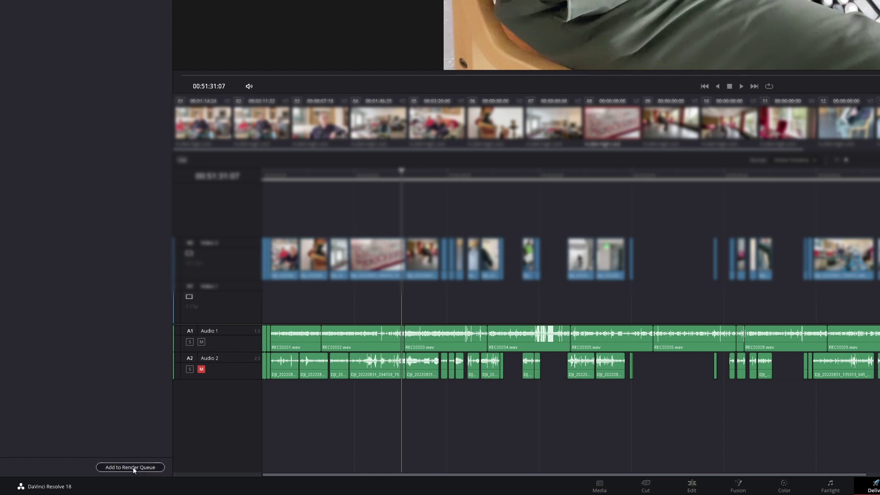
pyautogui.click(133, 467)
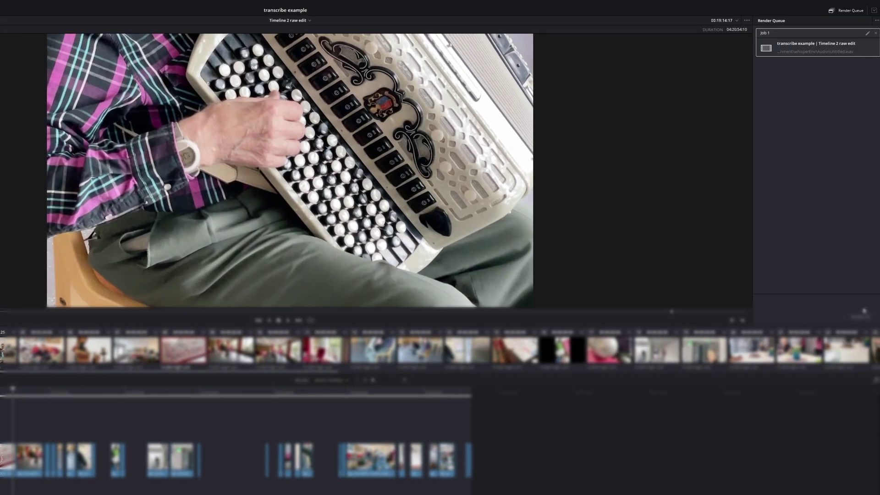
# - Start Render All, stop it partway, and open Job 1's file location
pyautogui.click(859, 315)
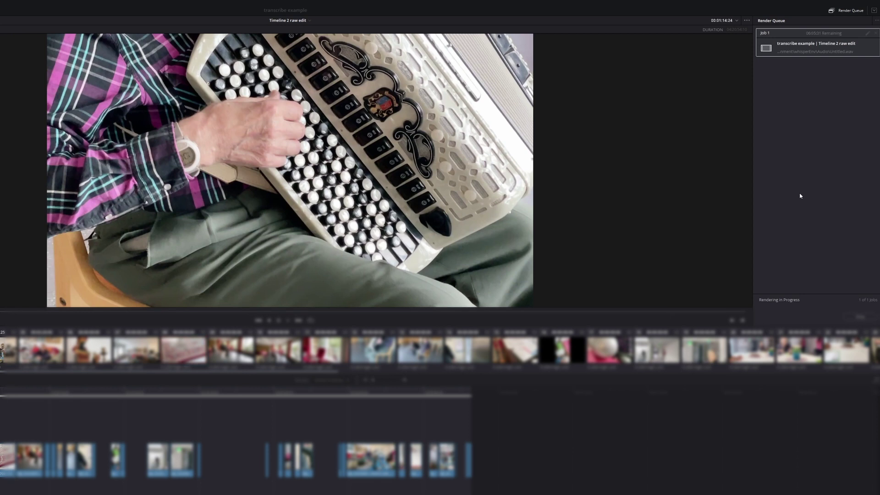
pyautogui.press('Escape')
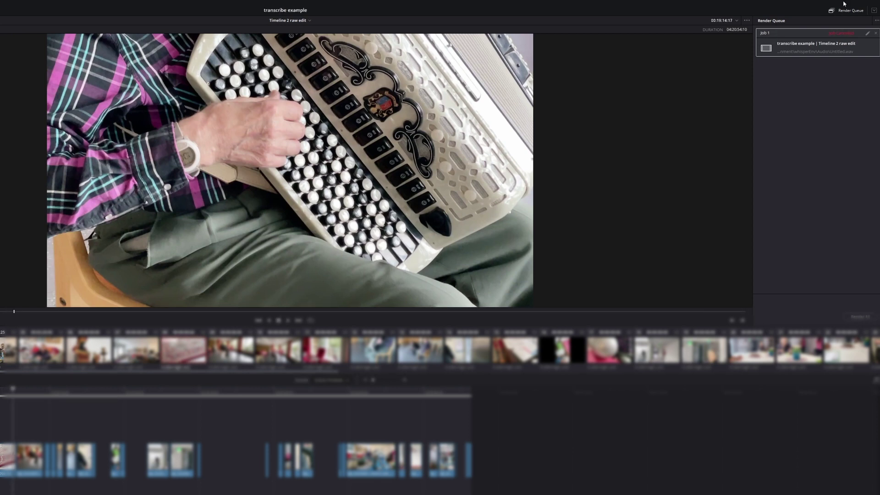
pyautogui.rightClick(823, 47)
pyautogui.click(846, 59)
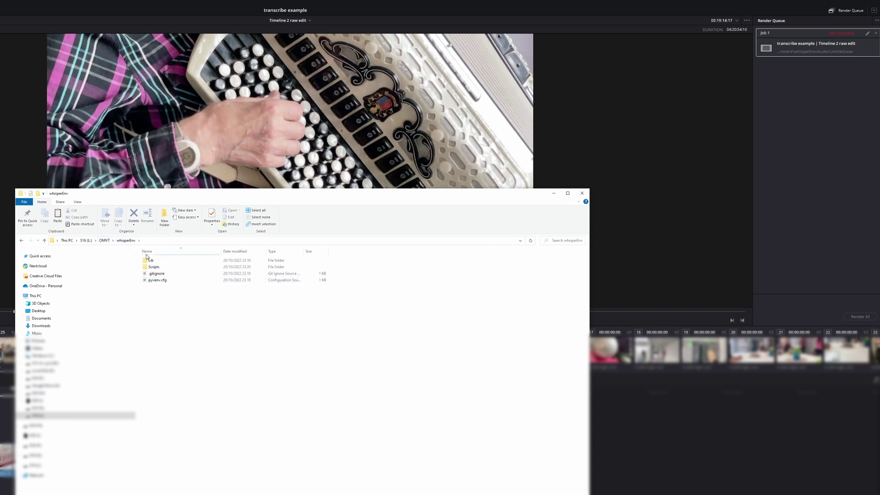
# - Create a new folder named Audio inside whisperEnv and open it
pyautogui.click(165, 218)
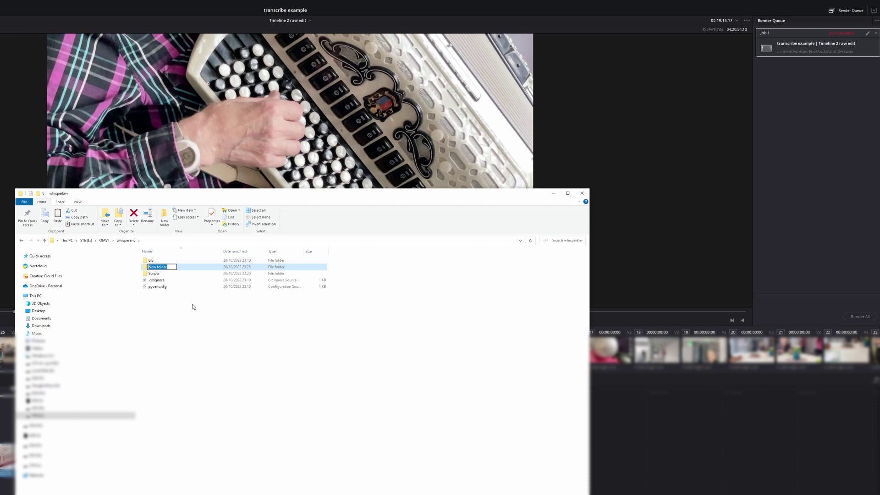
pyautogui.write('Audio')
pyautogui.press('Return')
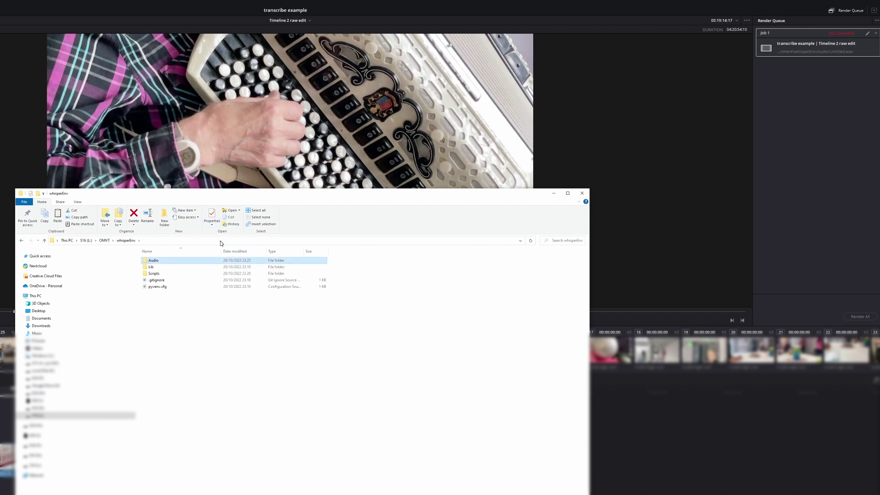
pyautogui.press('Return')
# - Paste a copy of OMVT example audio.wav into the Audio folder
pyautogui.rightClick(202, 282)
pyautogui.click(232, 322)
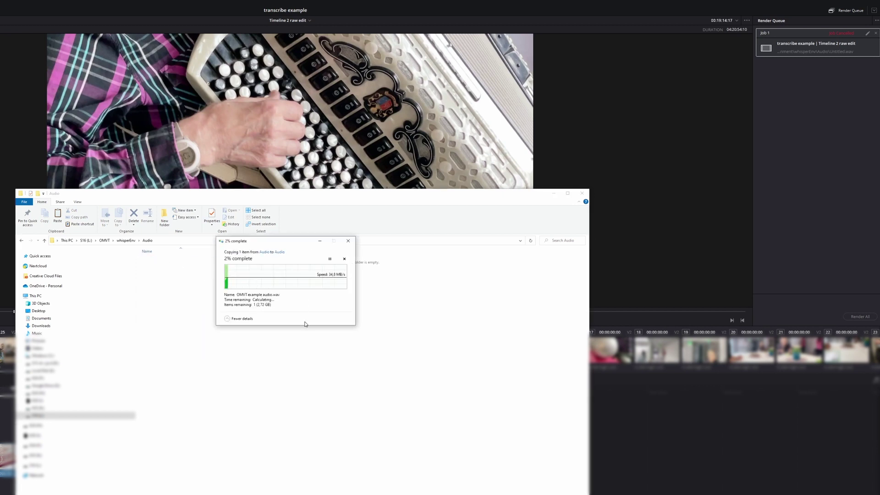
pyautogui.click(179, 264)
pyautogui.click(228, 280)
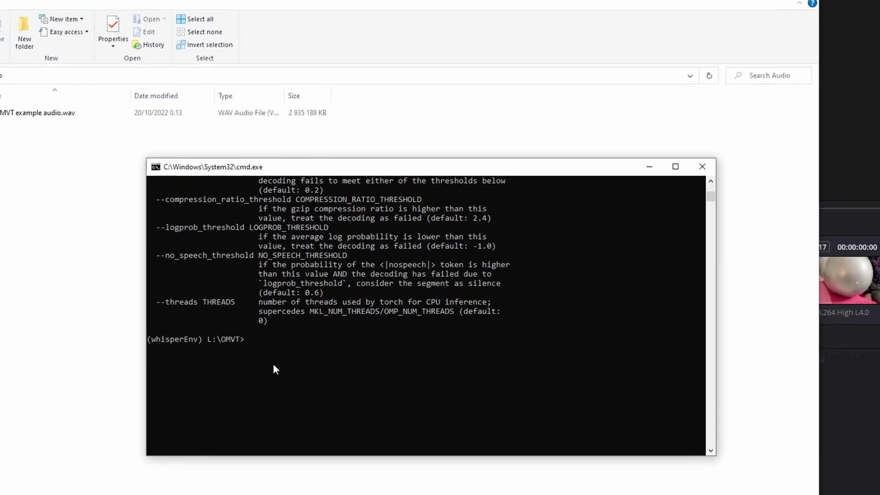
# - Enter whisper whisperEnv/Audio/"OMVT example audio.wav" at the prompt, using Tab completion for the folder
pyautogui.write('whisper')
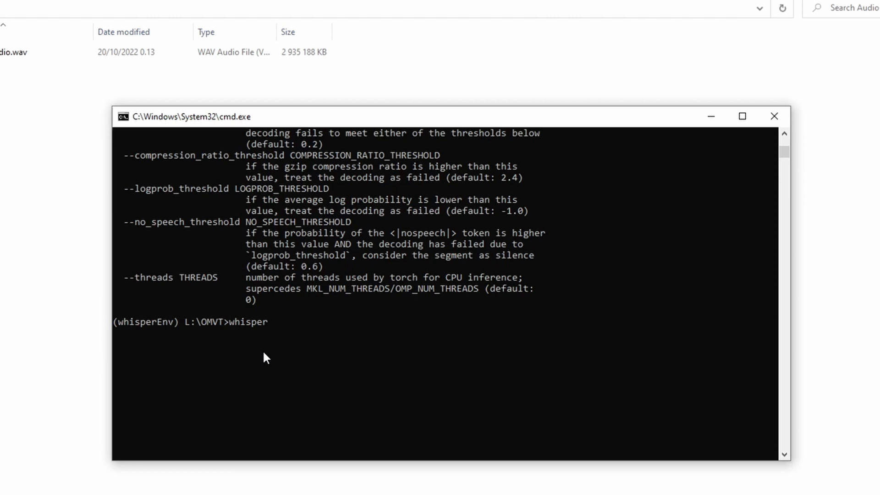
pyautogui.write('hi')
pyautogui.press('Tab')
pyautogui.write('/Audio')
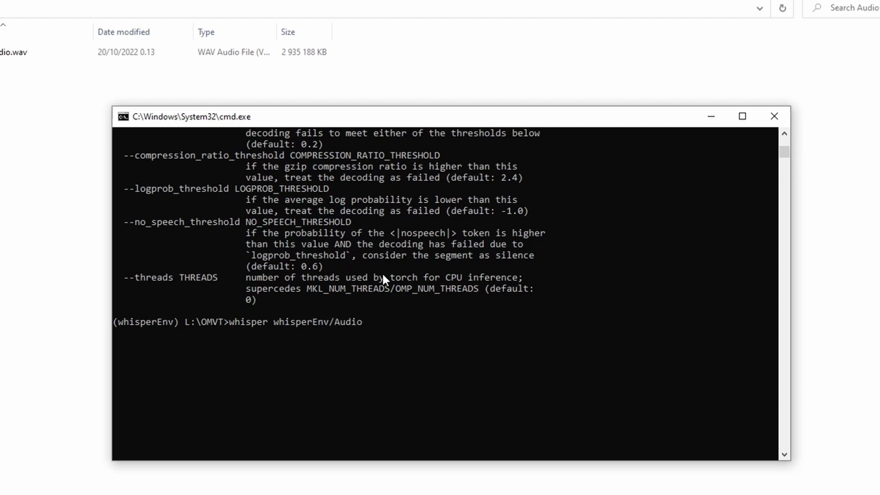
pyautogui.write('/"')
pyautogui.write('OMVT example audio.wav')
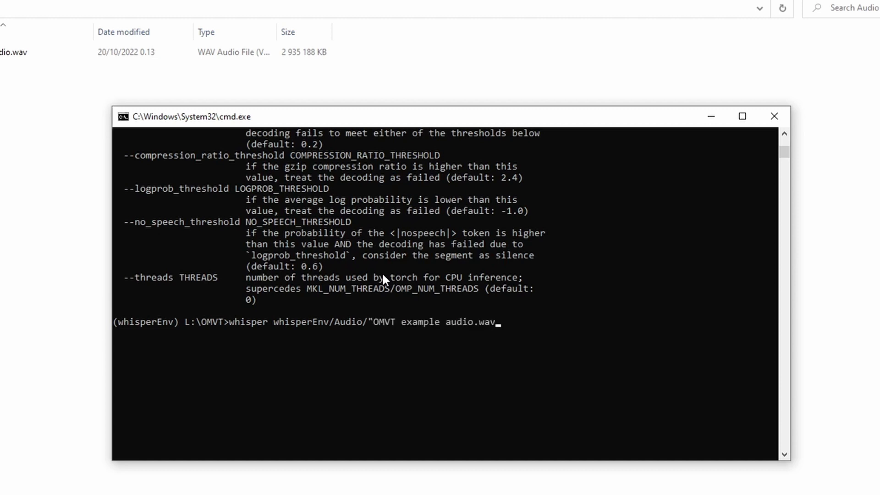
pyautogui.write('"')
# - Append --language Finnish --model medium to the whisper command
pyautogui.write('--language')
pyautogui.write('Finni')
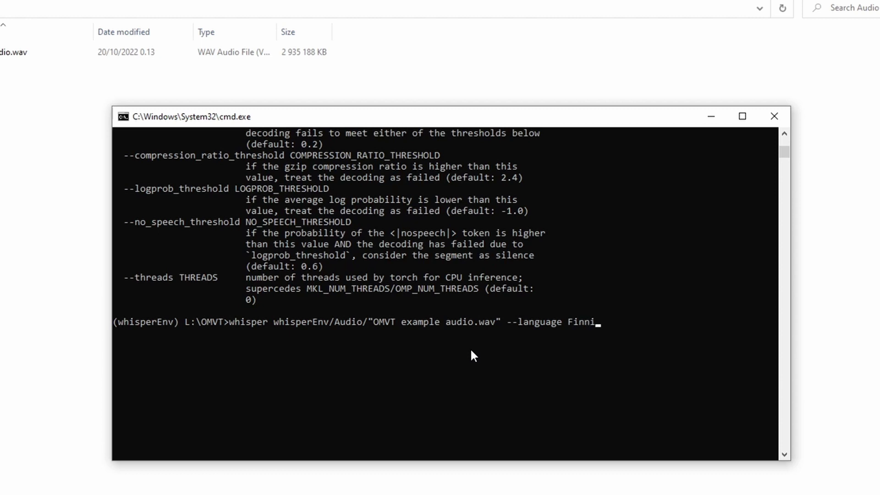
pyautogui.write('sh --model medium')
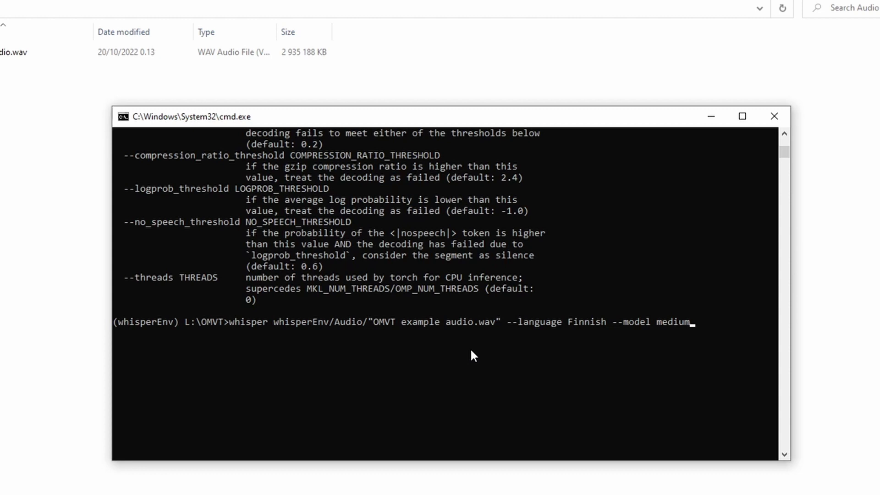
# - Run the whisper command to transcribe the Finnish audio into SRT, TXT and VTT files
pyautogui.press('Return')
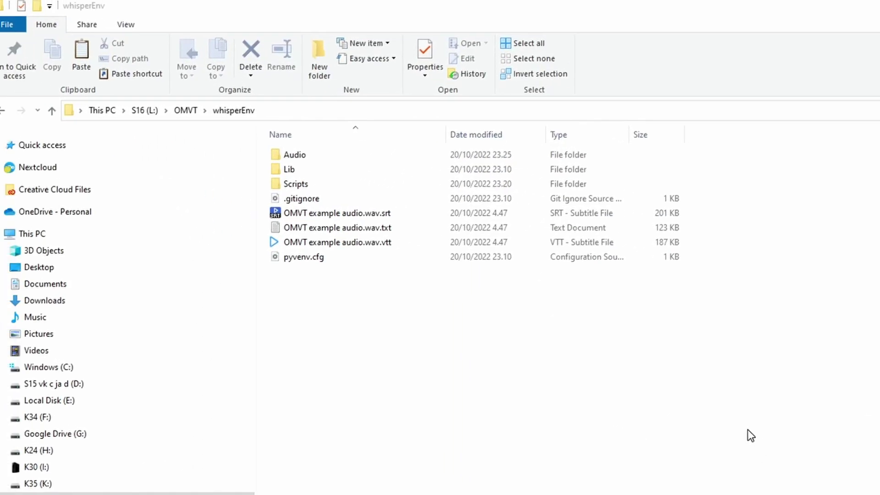
# - Inspect the .srt, .txt and .vtt outputs in whisperEnv, leaving the SRT file selected
pyautogui.click(338, 212)
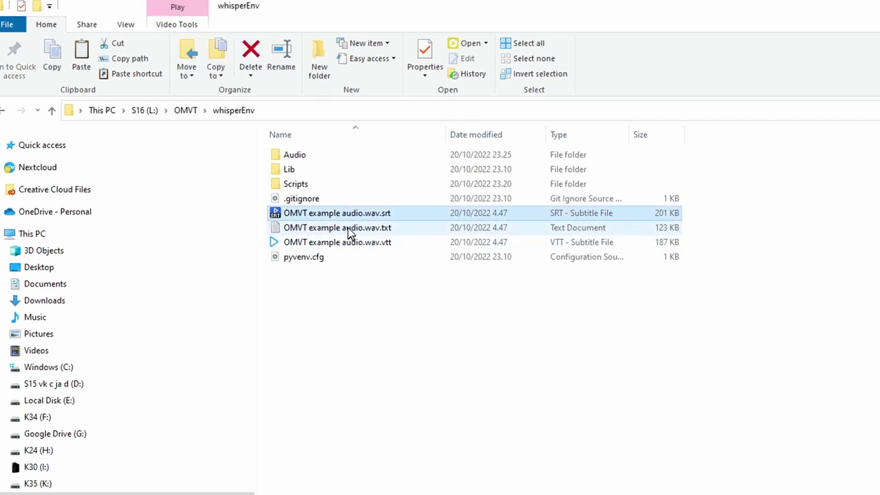
pyautogui.click(347, 227)
pyautogui.click(364, 244)
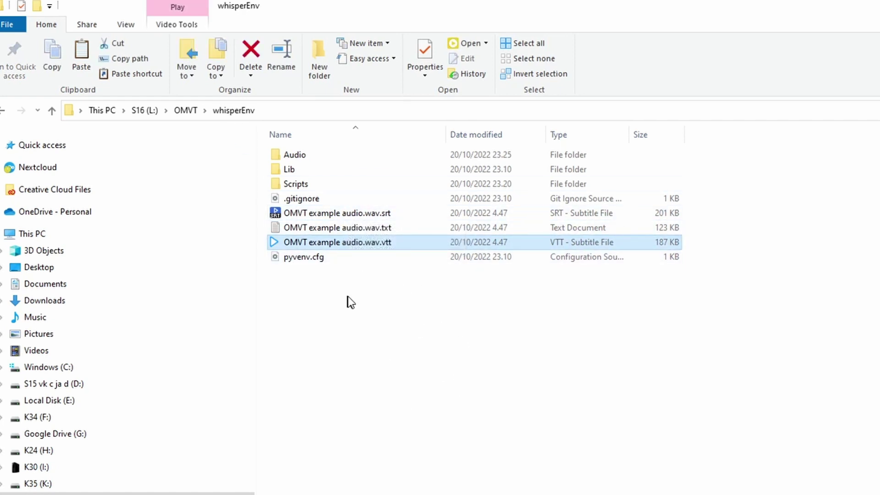
pyautogui.click(353, 214)
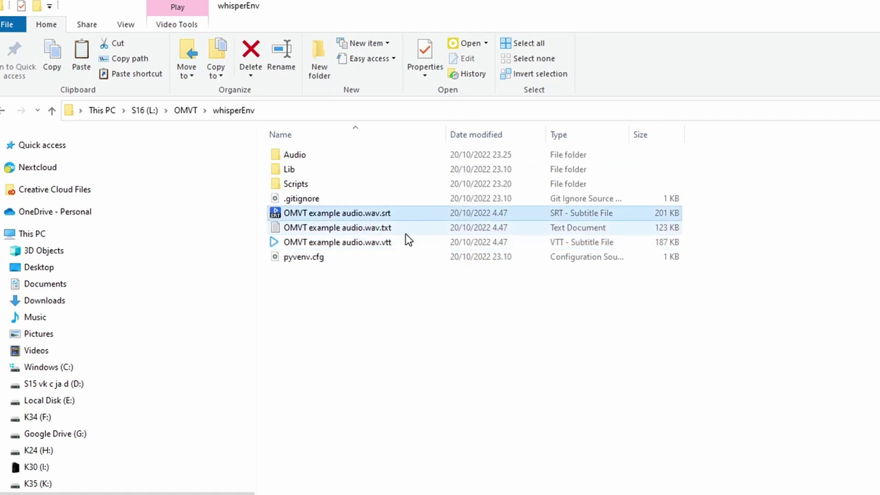
pyautogui.click(376, 228)
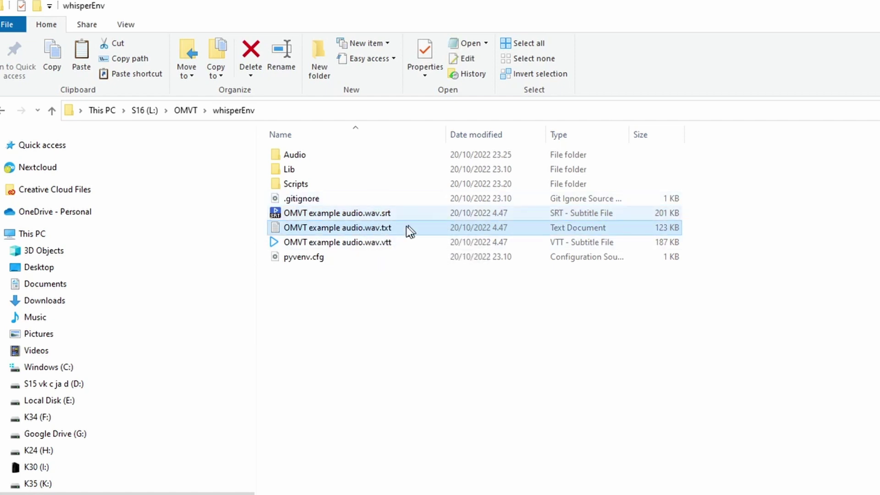
pyautogui.click(361, 222)
pyautogui.click(351, 217)
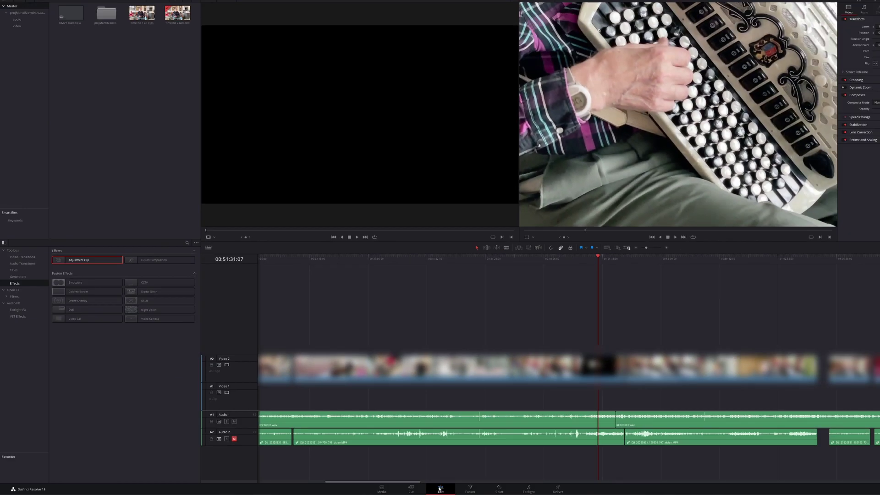
# - Add a subtitle track, drop the Whisper .srt file onto it, and fit the timeline with Shift+Z
pyautogui.rightClick(225, 337)
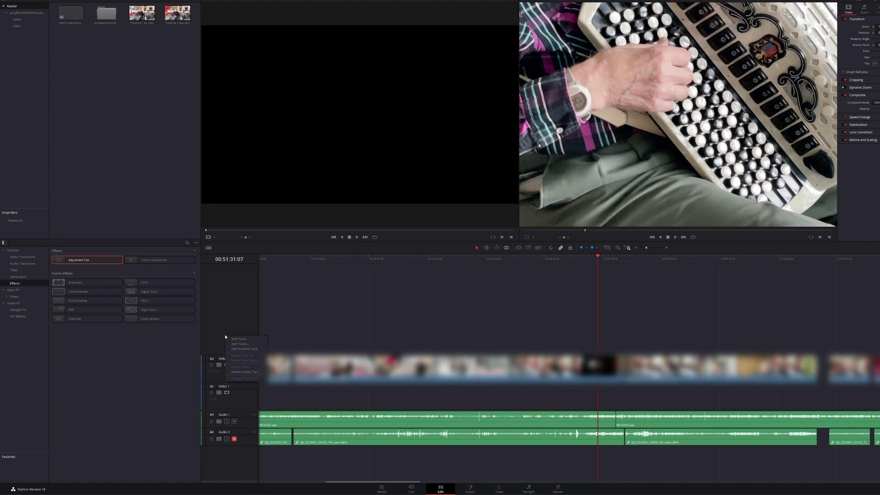
pyautogui.click(254, 348)
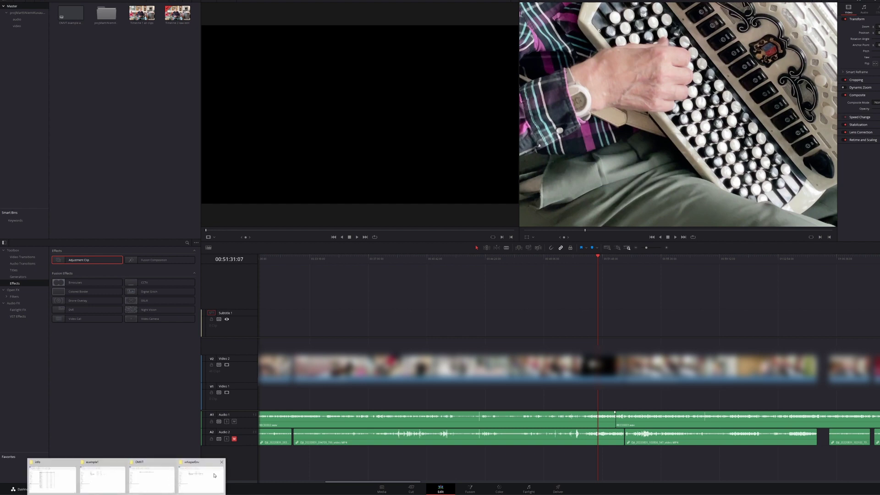
pyautogui.click(209, 476)
pyautogui.moveTo(394, 134); pyautogui.dragTo(615, 106)
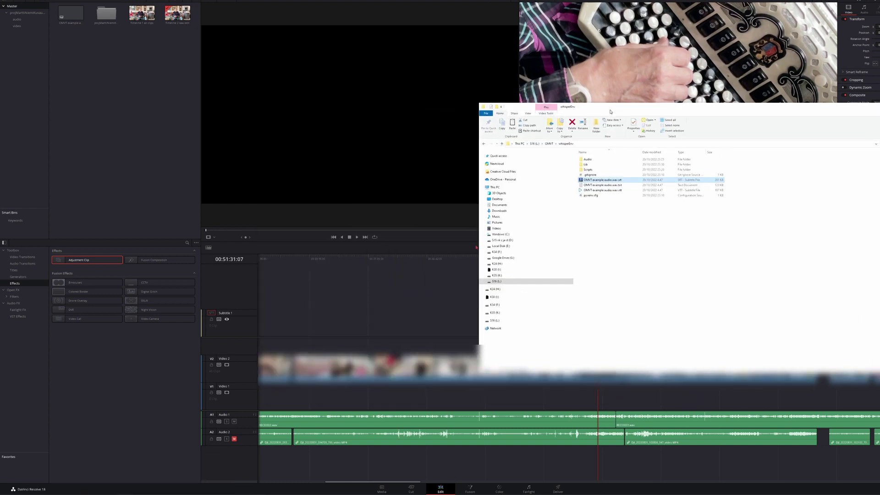
pyautogui.moveTo(600, 179); pyautogui.dragTo(257, 334)
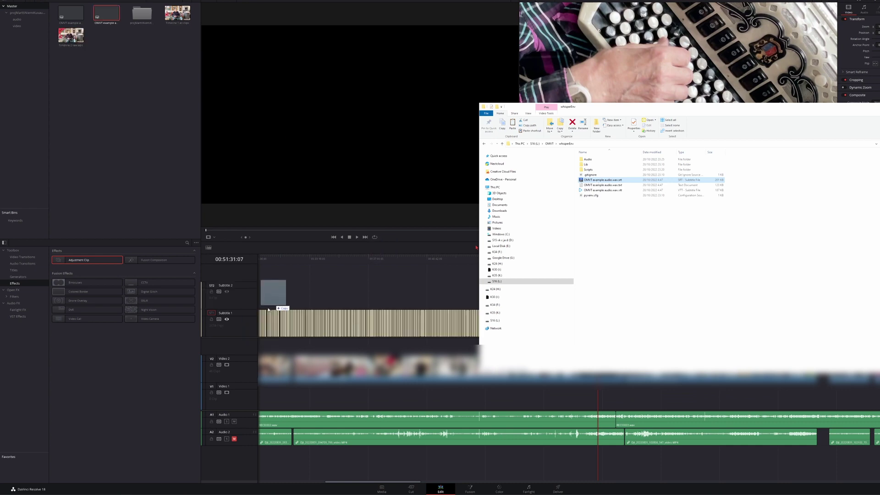
pyautogui.hotkey('shift', 'z')
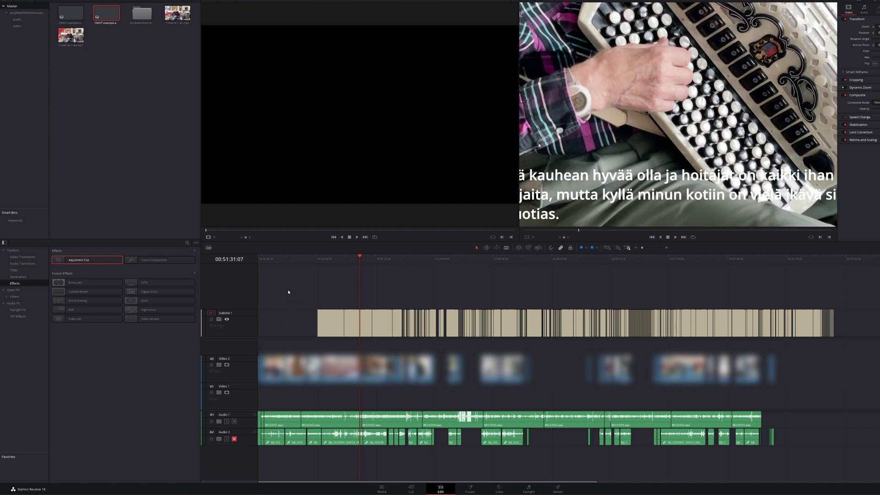
# - Select all Subtitle 1 captions and drag them to the start of the timeline
pyautogui.click(310, 321)
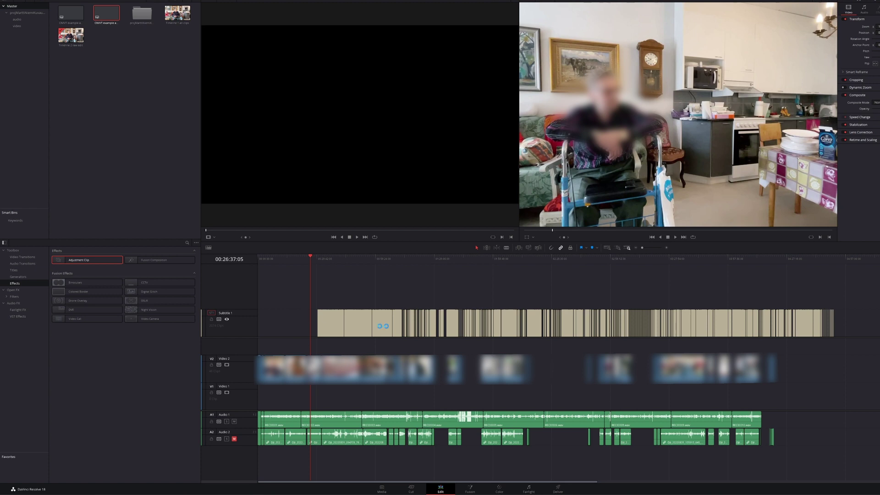
pyautogui.hotkey('ctrl', 'a')
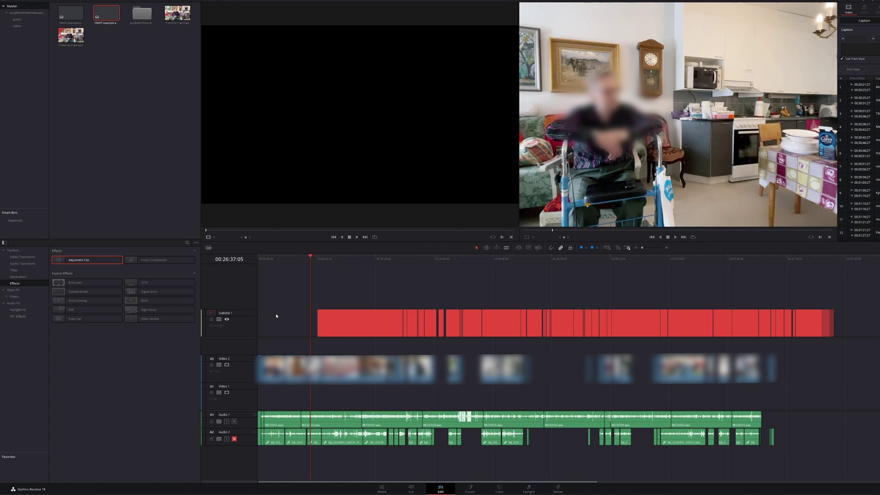
pyautogui.moveTo(276, 316); pyautogui.dragTo(282, 315)
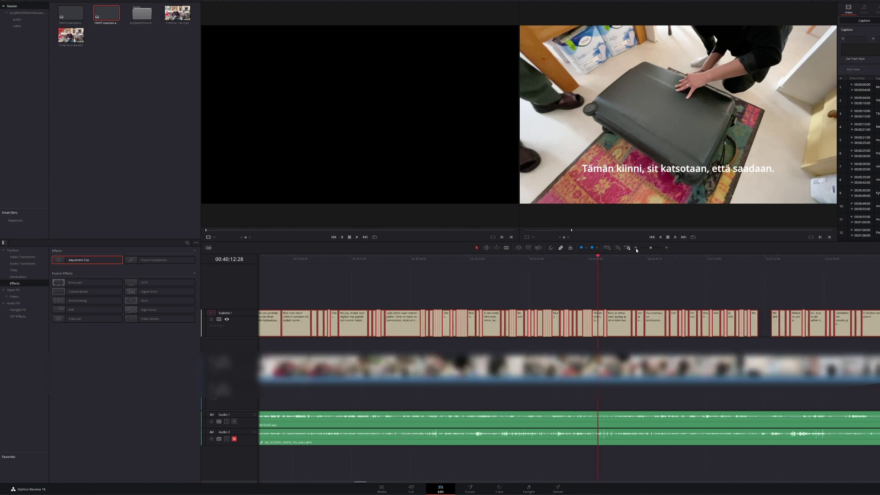
pyautogui.hscroll(-10, 631, 277)
pyautogui.hscroll(-10, 344, 294)
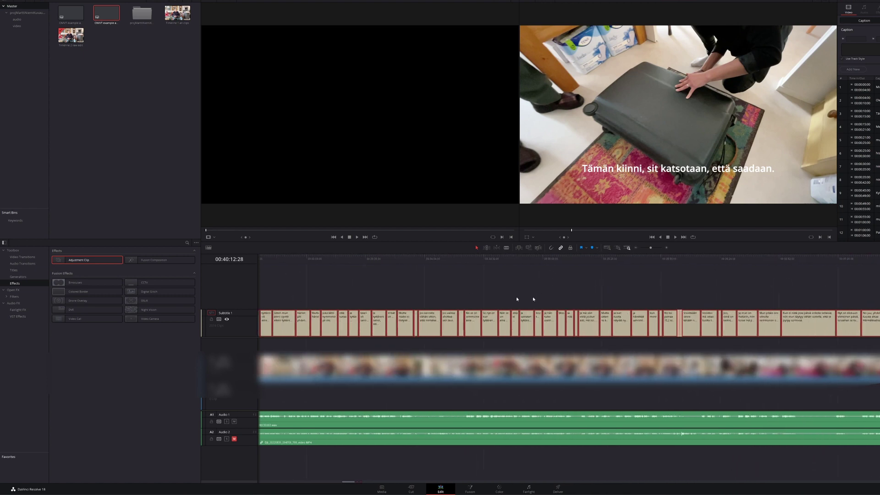
pyautogui.hscroll(-5, 513, 321)
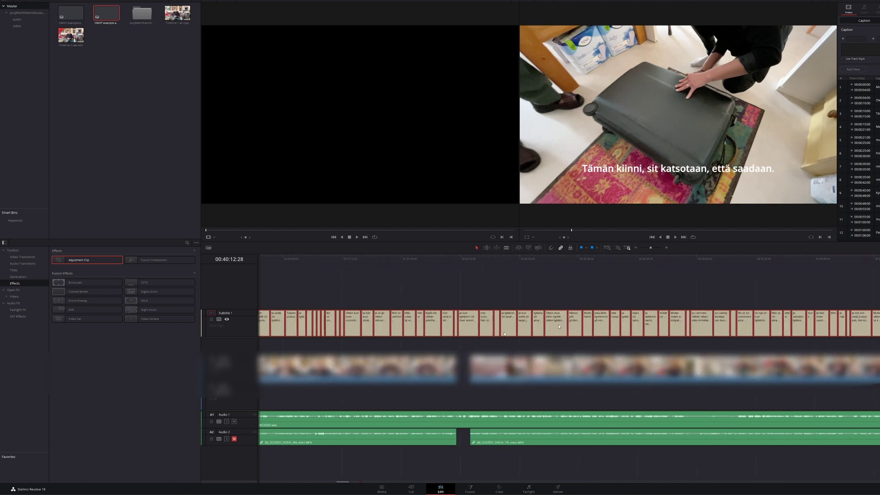
pyautogui.hscroll(-5, 505, 304)
pyautogui.hscroll(-5, 506, 304)
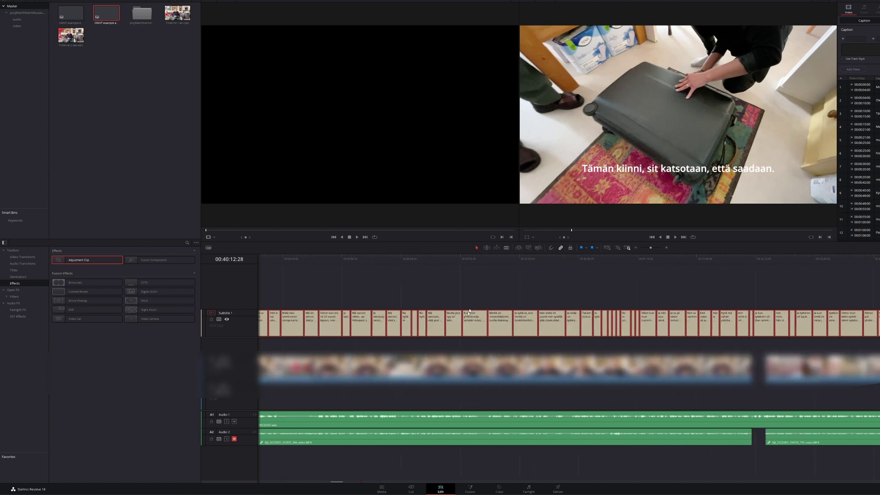
pyautogui.hscroll(15, 661, 295)
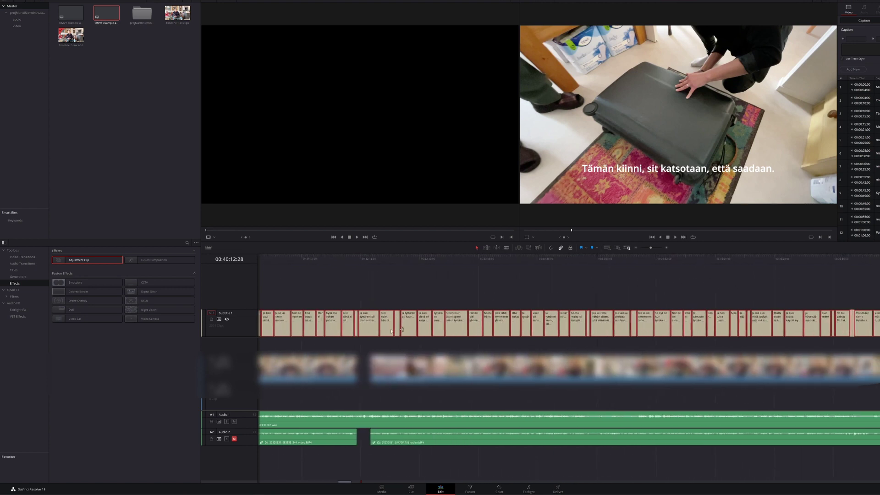
pyautogui.hscroll(10, 754, 315)
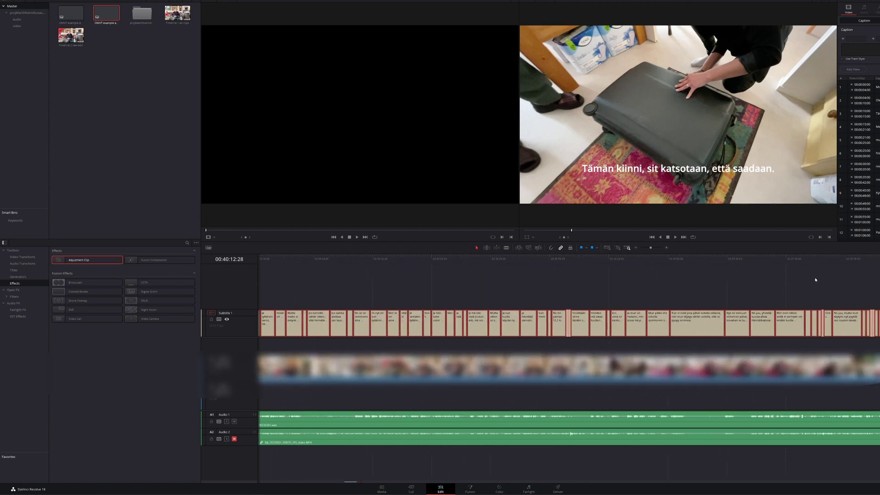
pyautogui.hscroll(3, 798, 281)
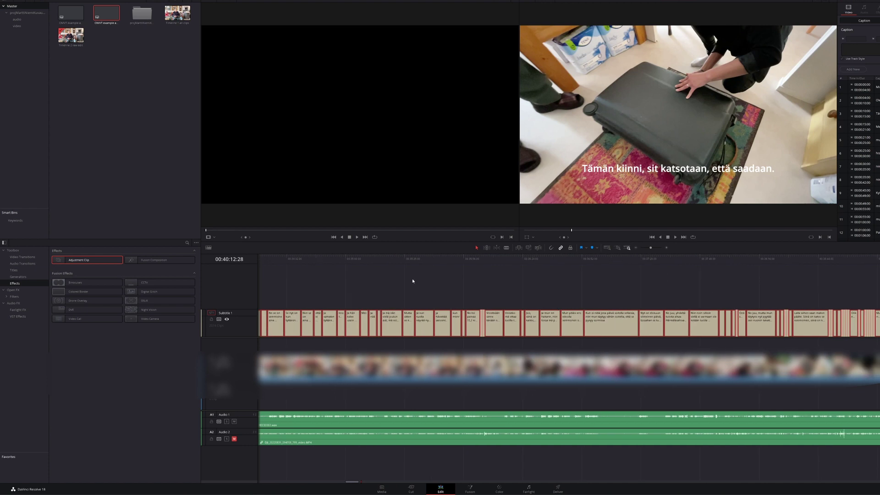
pyautogui.hscroll(-3, 488, 300)
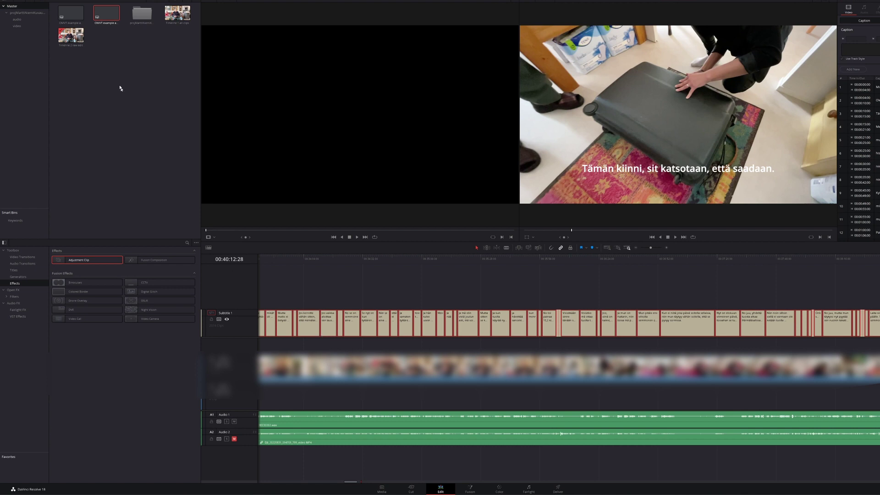
# - Open File > Export to reveal the Subtitle export option
pyautogui.click(41, 1)
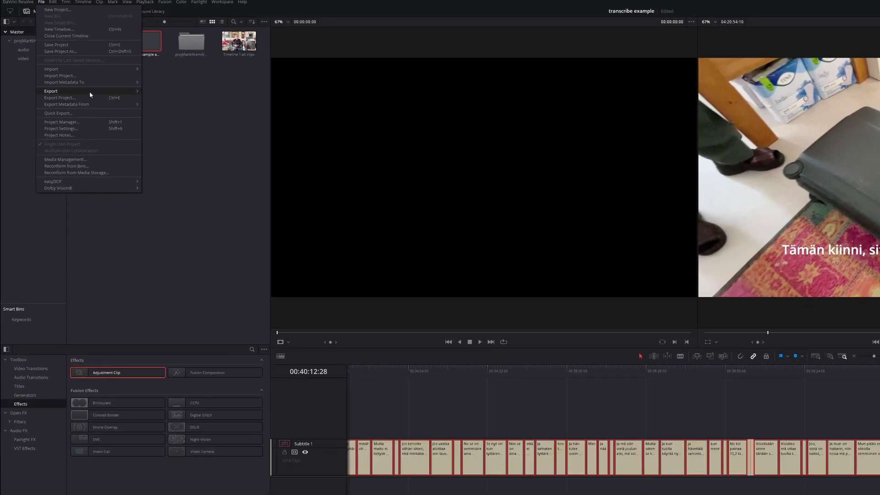
pyautogui.moveTo(89, 92)
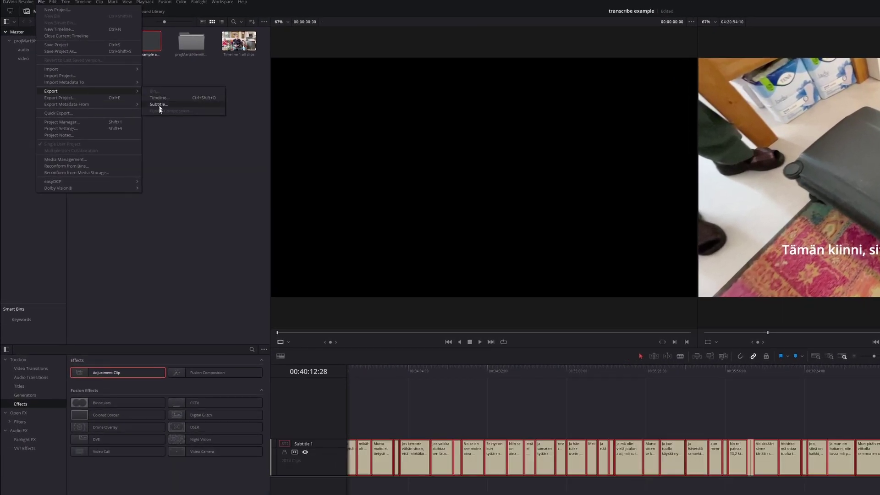